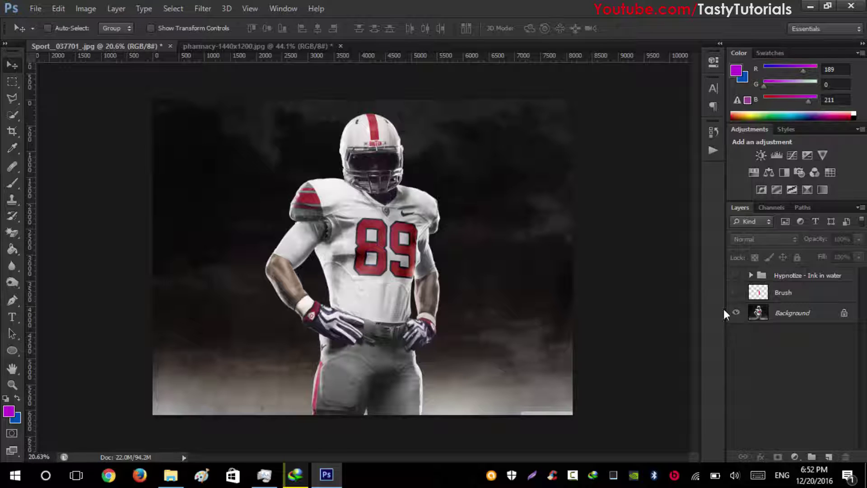
- Make the Brush layer's red strokes and the Hypnotize - Ink in water group visible
{"action": "left_click", "coordinate": [736, 291]}
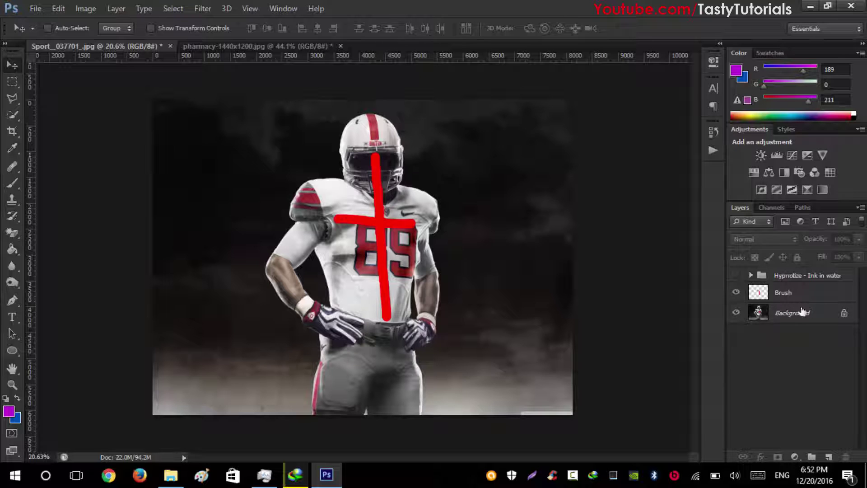
{"action": "left_click", "coordinate": [735, 275]}
{"action": "scroll", "coordinate": [406, 180], "scroll_direction": "up", "scroll_amount": 5}
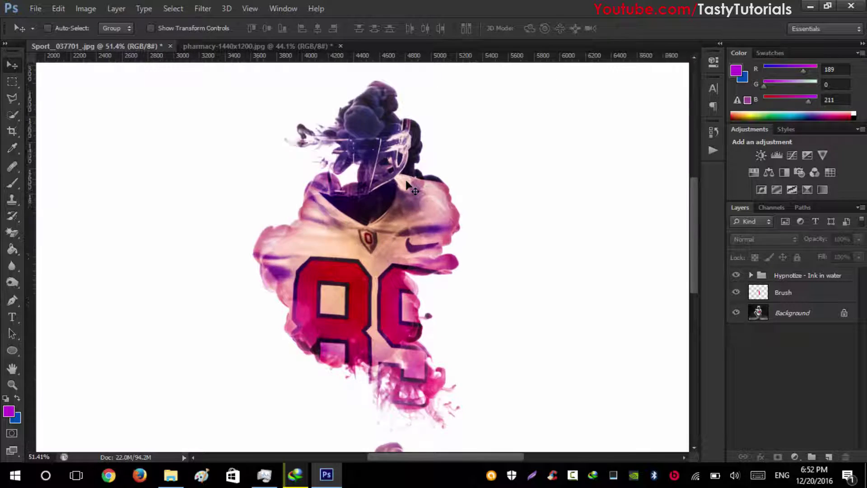
{"action": "scroll", "coordinate": [406, 180], "scroll_direction": "down", "scroll_amount": 4}
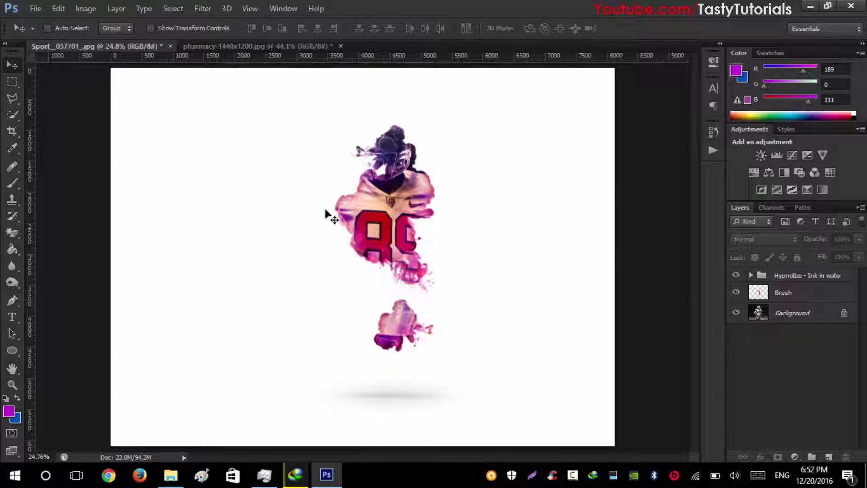
- Switch to the pharmacy-1440x1200.jpg document and hide its Hypnotize group to show the original photo
{"action": "left_click", "coordinate": [234, 48]}
{"action": "scroll", "coordinate": [342, 215], "scroll_direction": "up", "scroll_amount": 3}
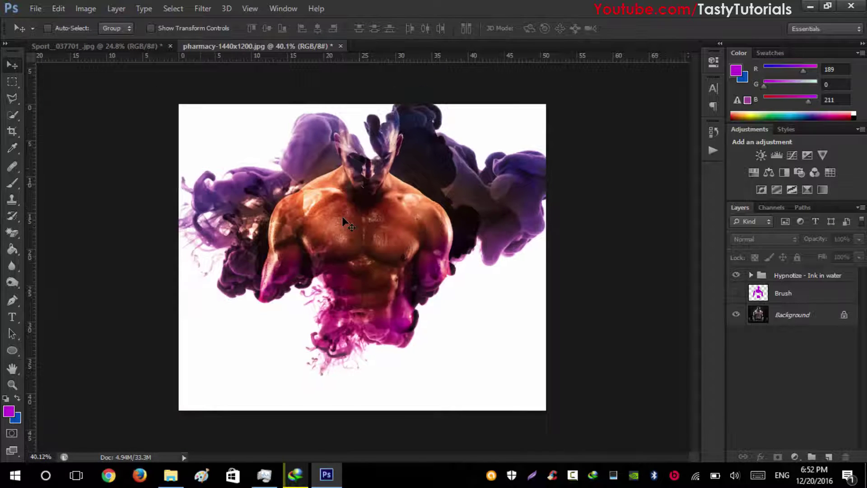
{"action": "scroll", "coordinate": [318, 401], "scroll_direction": "up", "scroll_amount": 2}
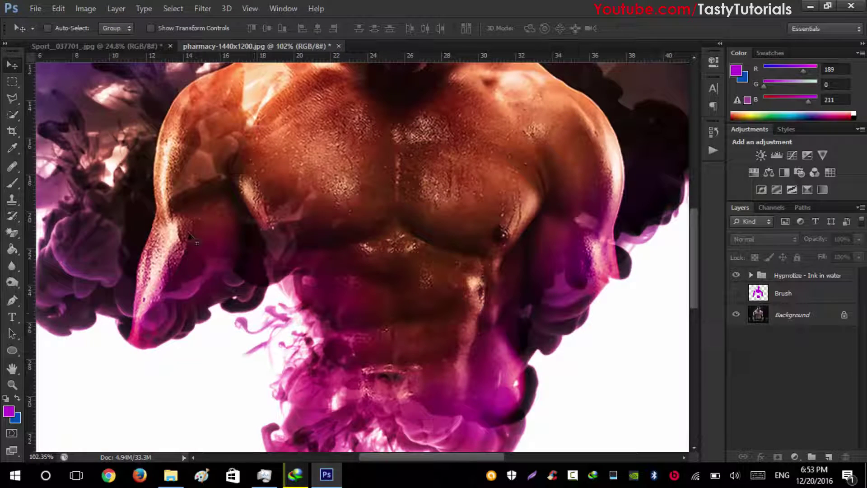
{"action": "scroll", "coordinate": [548, 300], "scroll_direction": "down", "scroll_amount": 4}
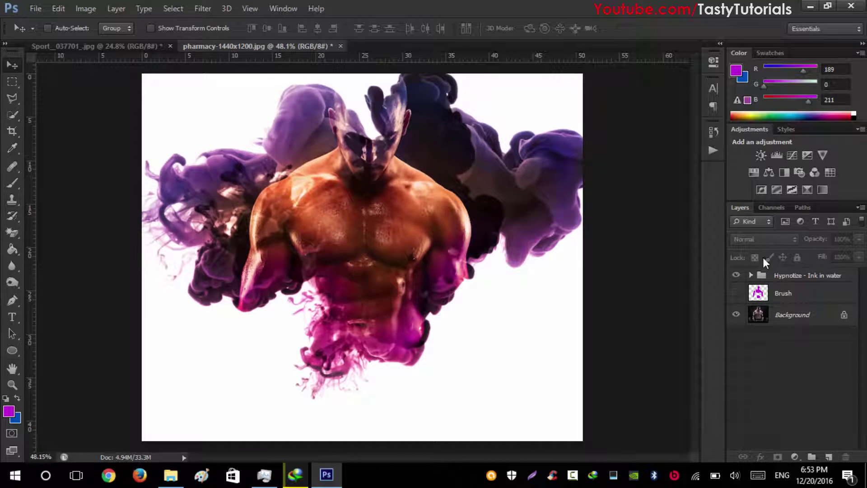
{"action": "left_click", "coordinate": [735, 276]}
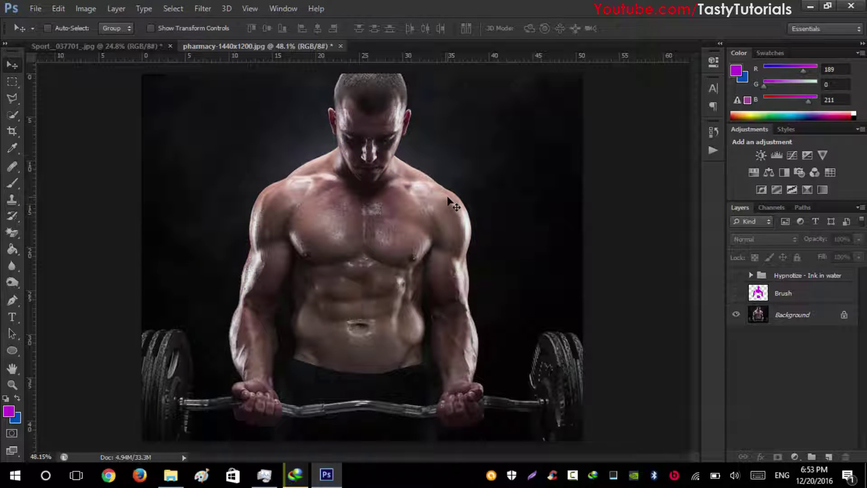
{"action": "scroll", "coordinate": [450, 202], "scroll_direction": "down", "scroll_amount": 2}
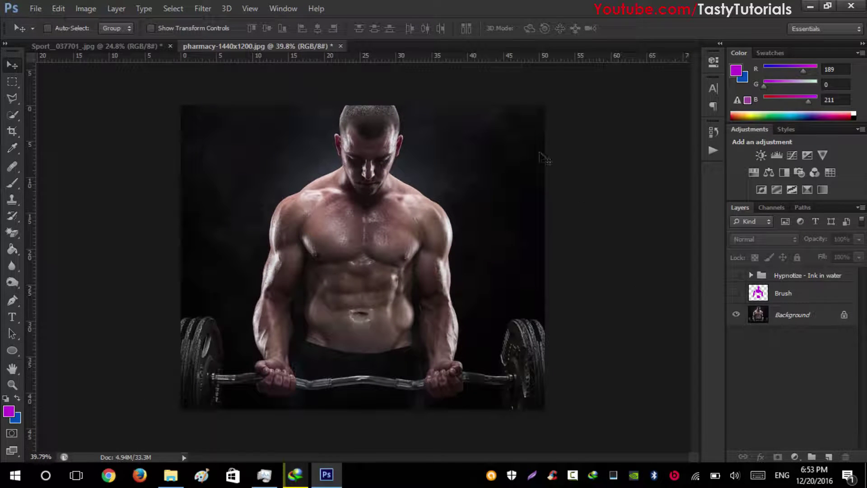
- Open the Preset Manager from Edit > Presets
{"action": "left_click", "coordinate": [58, 8]}
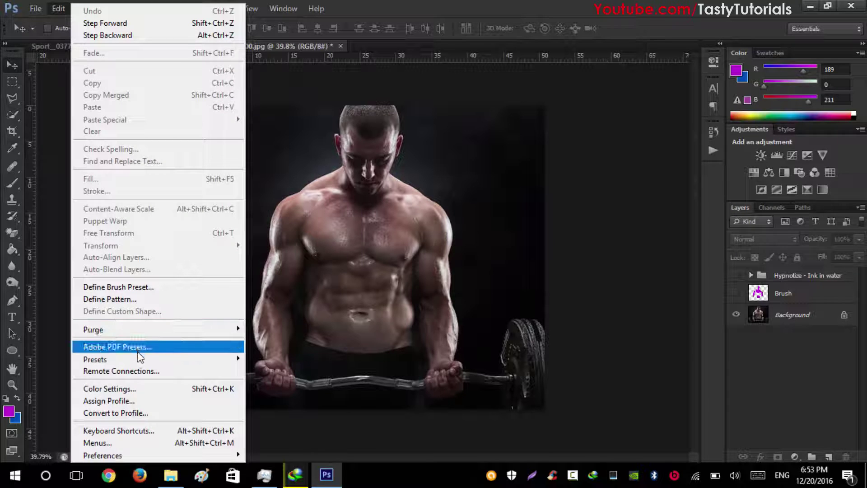
{"action": "mouse_move", "coordinate": [163, 360]}
{"action": "left_click", "coordinate": [271, 357]}
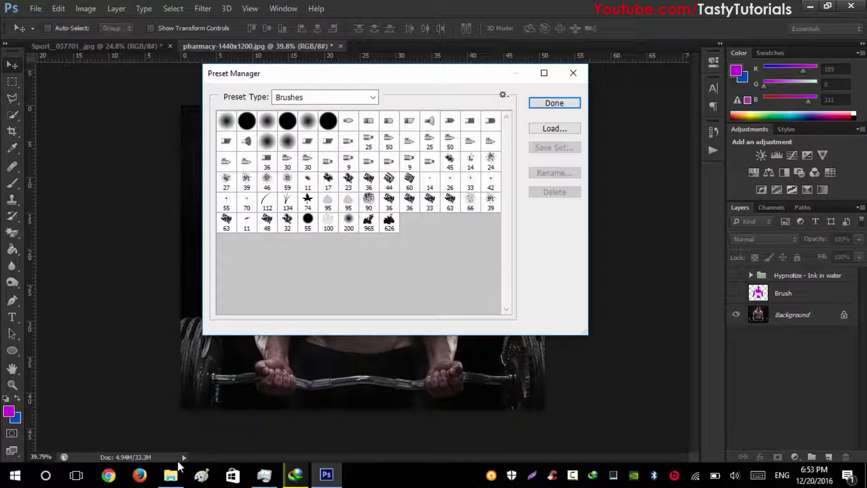
{"action": "left_click", "coordinate": [179, 466]}
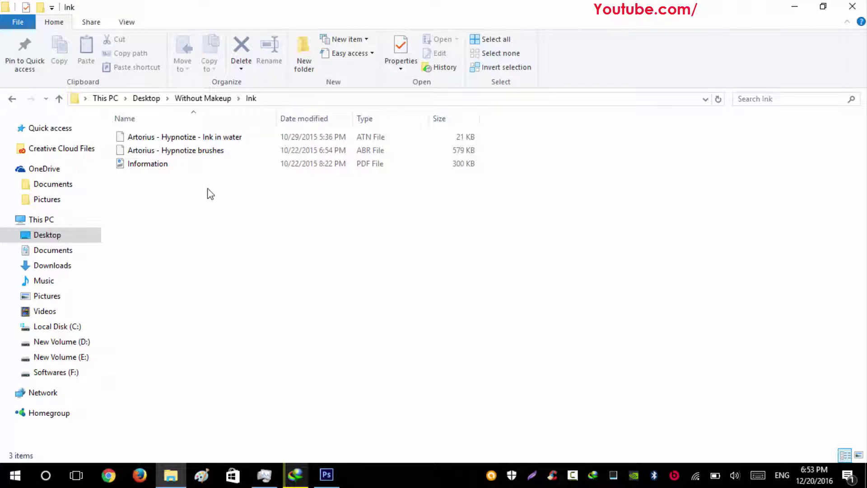
{"action": "left_click", "coordinate": [218, 136]}
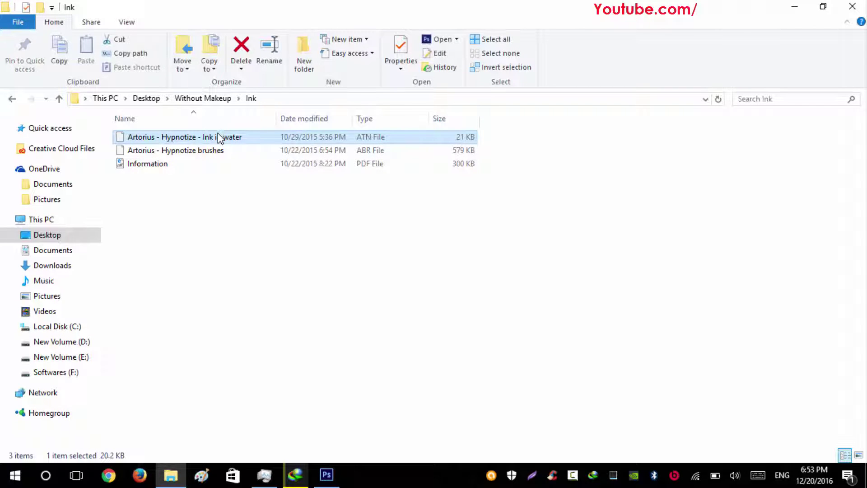
{"action": "left_click", "coordinate": [187, 150]}
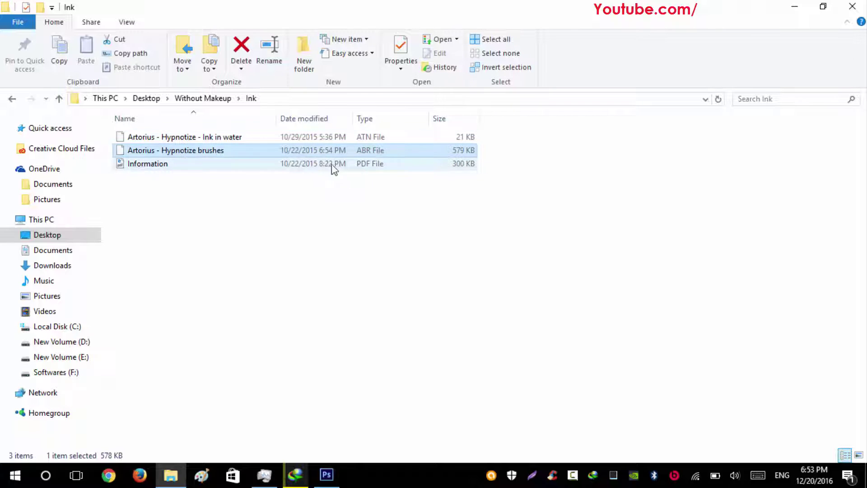
{"action": "left_click", "coordinate": [327, 474]}
- Load the Artorius - Hypnotize brushes into the brush presets and close the Preset Manager
{"action": "left_click", "coordinate": [550, 132]}
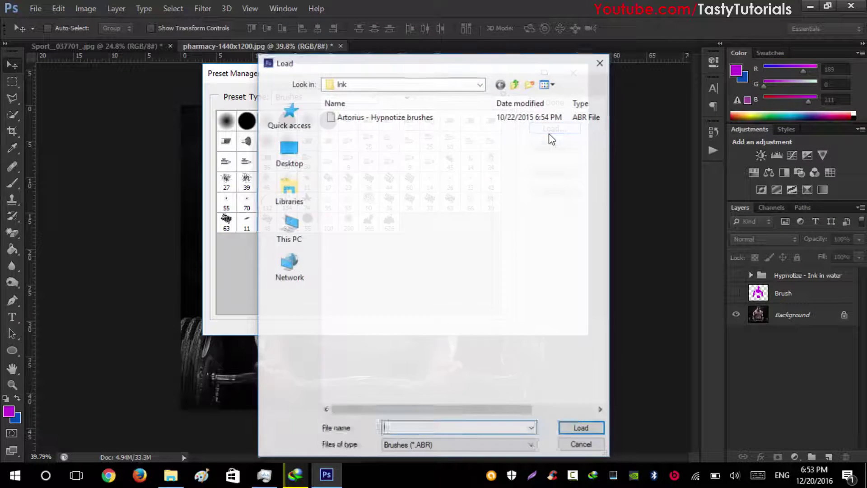
{"action": "left_click", "coordinate": [379, 118]}
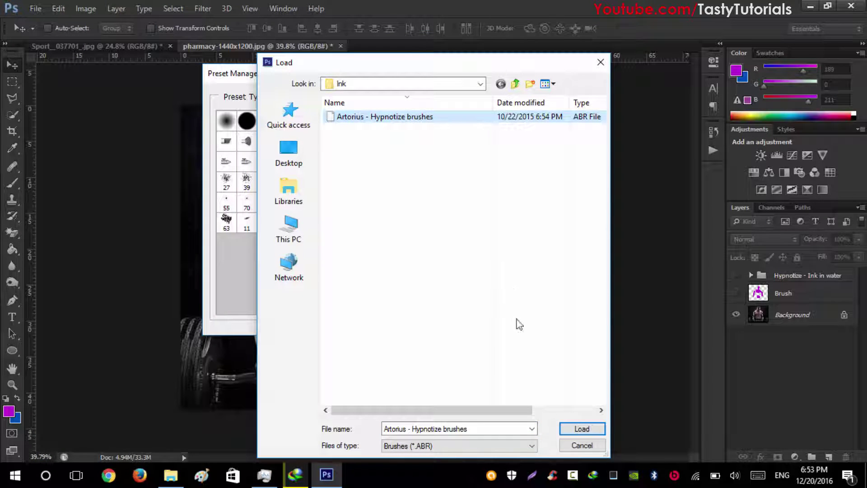
{"action": "left_click", "coordinate": [570, 430]}
{"action": "left_click", "coordinate": [555, 104]}
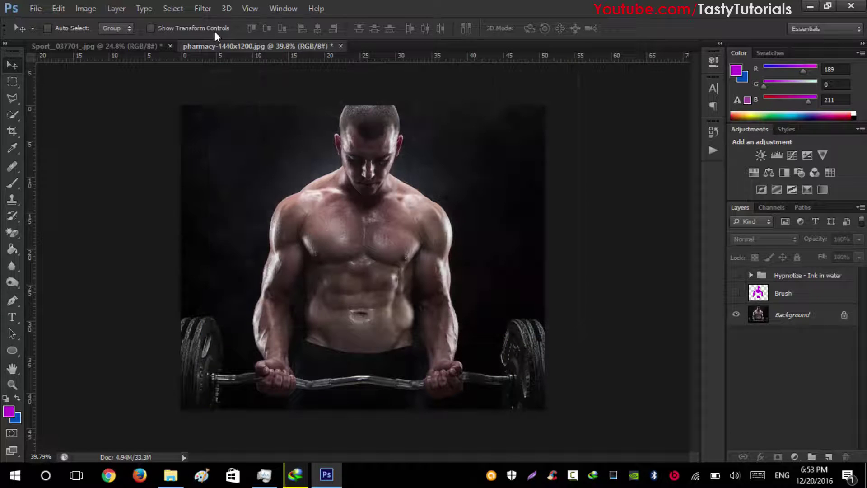
{"action": "left_click", "coordinate": [284, 9]}
- Load the Artorius - Hypnotize - Ink in water action set into the Actions panel
{"action": "left_click", "coordinate": [292, 78]}
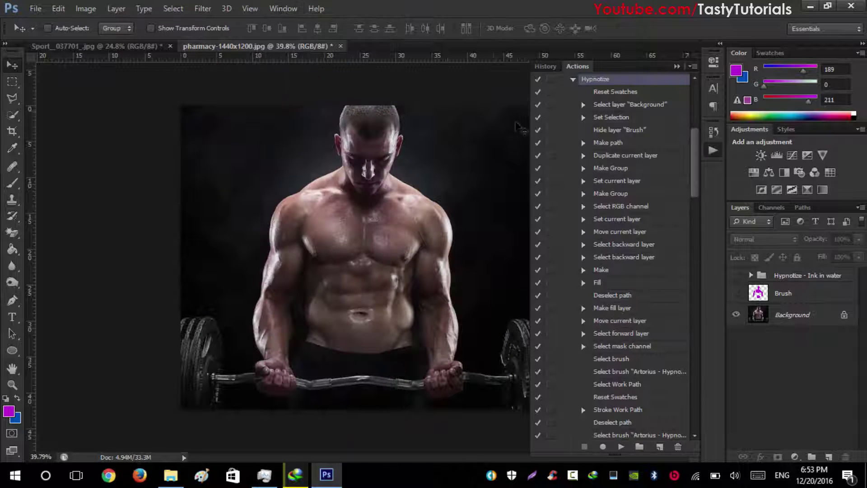
{"action": "scroll", "coordinate": [600, 153], "scroll_direction": "up", "scroll_amount": 1}
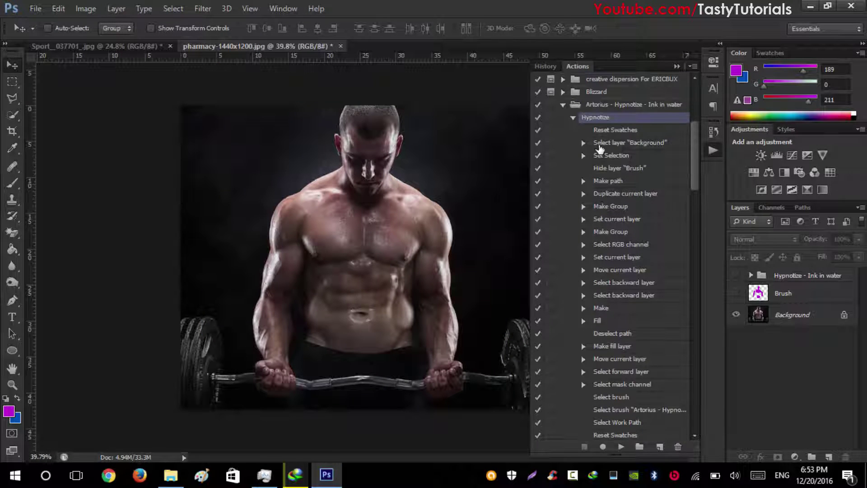
{"action": "left_click", "coordinate": [691, 68]}
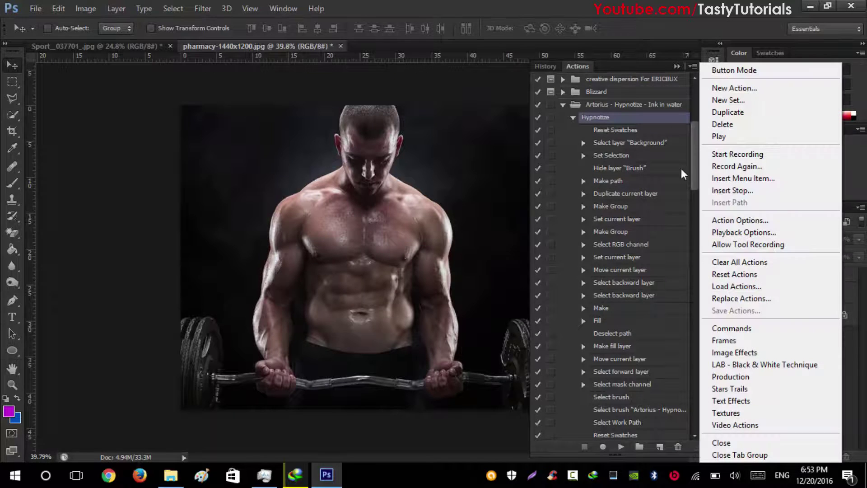
{"action": "left_click", "coordinate": [736, 286]}
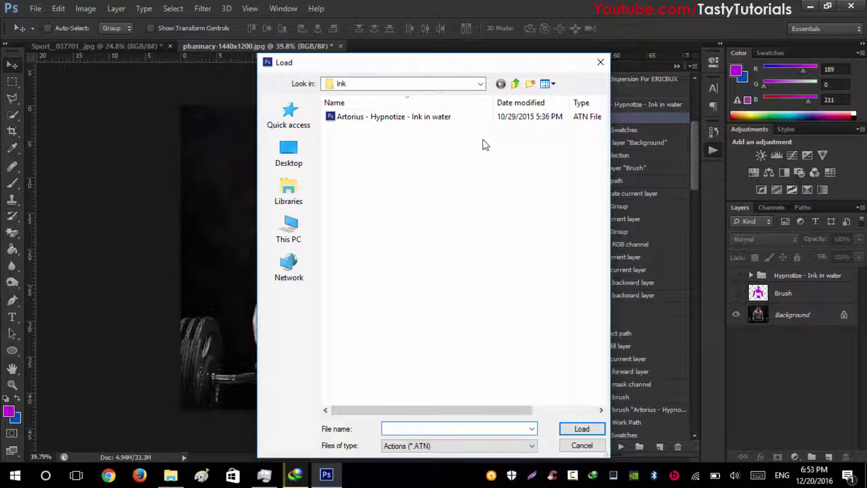
{"action": "left_click", "coordinate": [430, 117]}
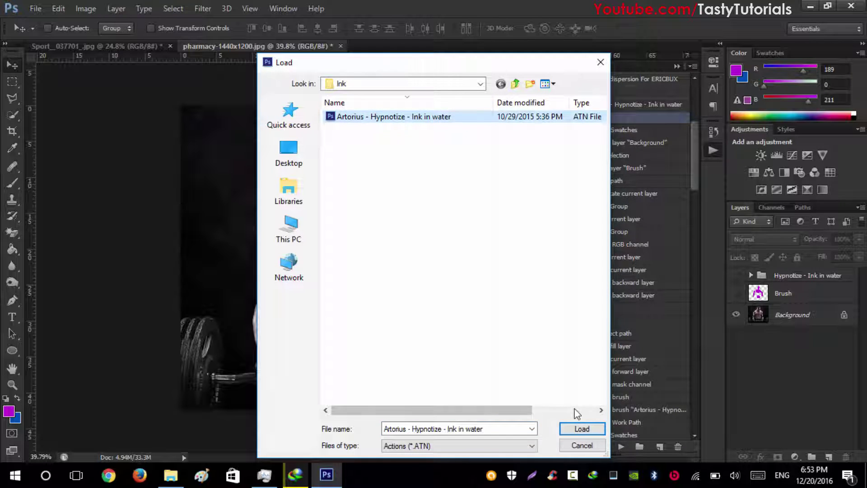
{"action": "left_click", "coordinate": [582, 445]}
- Expand the Artorius - Hypnotize - Ink in water set to list its steps
{"action": "scroll", "coordinate": [581, 165], "scroll_direction": "up", "scroll_amount": 1}
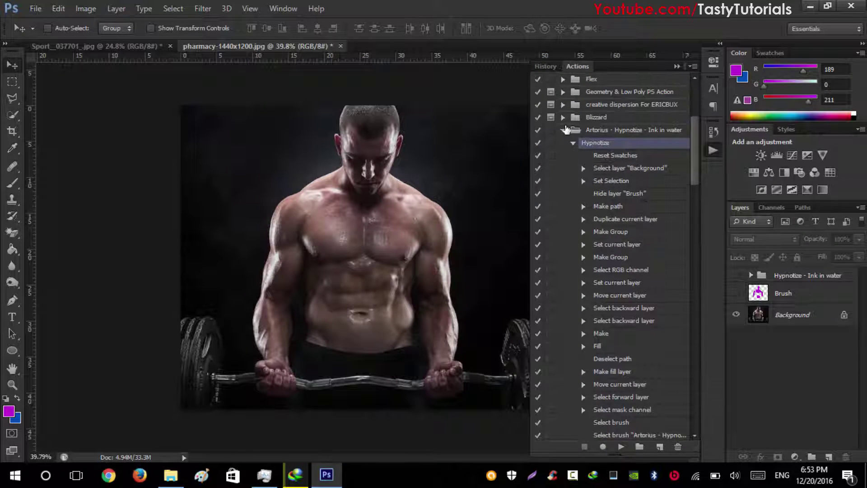
{"action": "left_click", "coordinate": [564, 130]}
{"action": "left_click", "coordinate": [609, 296]}
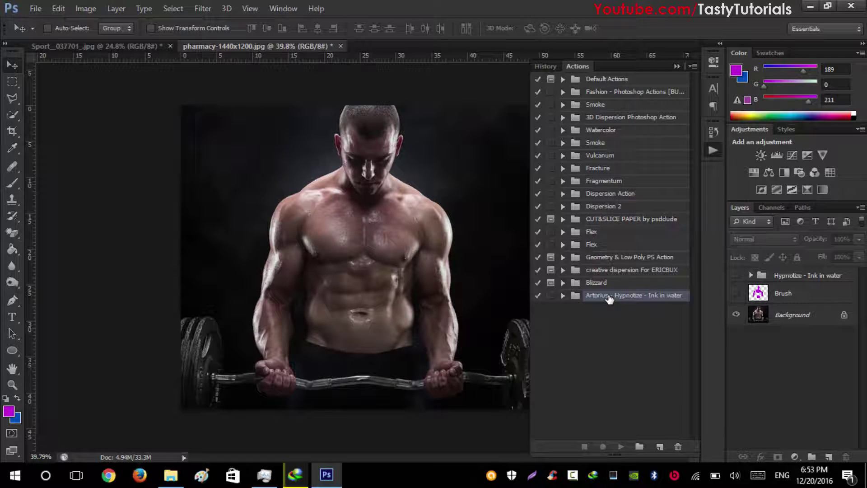
{"action": "left_click", "coordinate": [563, 295]}
{"action": "scroll", "coordinate": [581, 316], "scroll_direction": "down", "scroll_amount": 3}
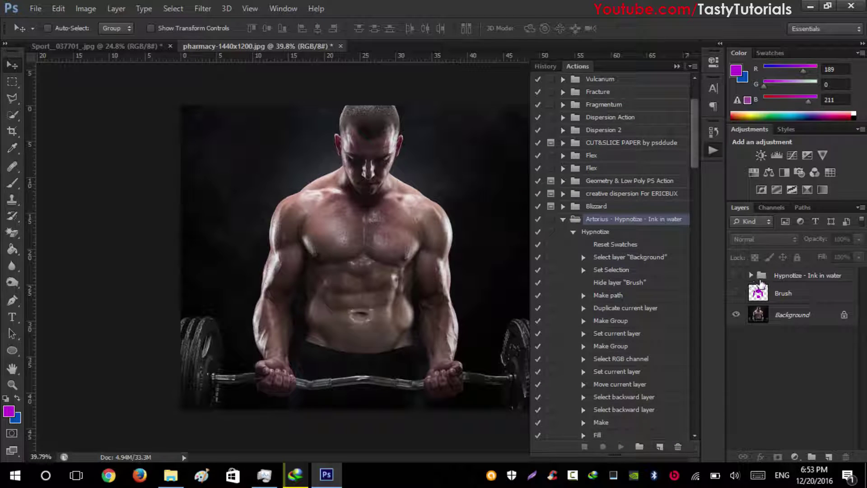
{"action": "left_click", "coordinate": [764, 281]}
- Delete the Hypnotize - Ink in water group and show the Brush layer's purple strokes
{"action": "key", "text": "Delete"}
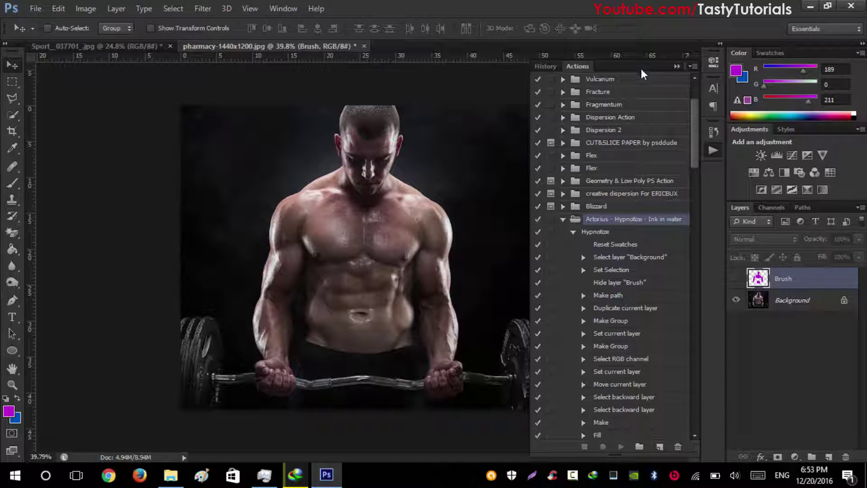
{"action": "left_click", "coordinate": [675, 67]}
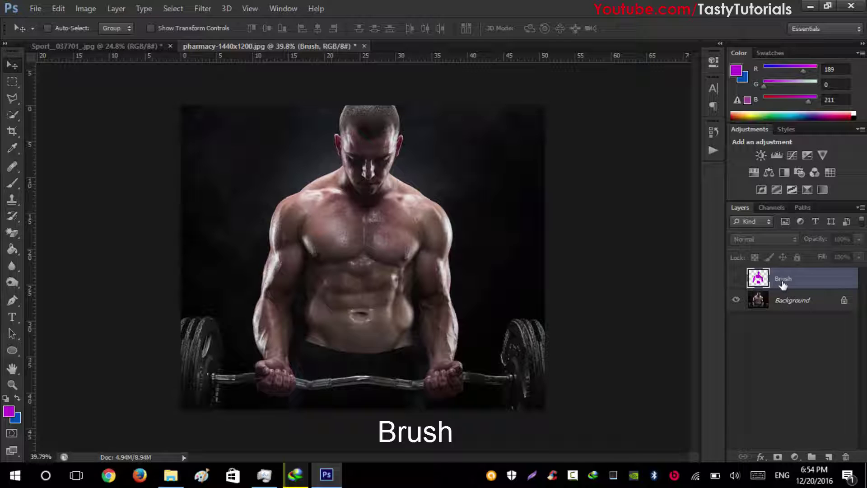
{"action": "left_click", "coordinate": [736, 278]}
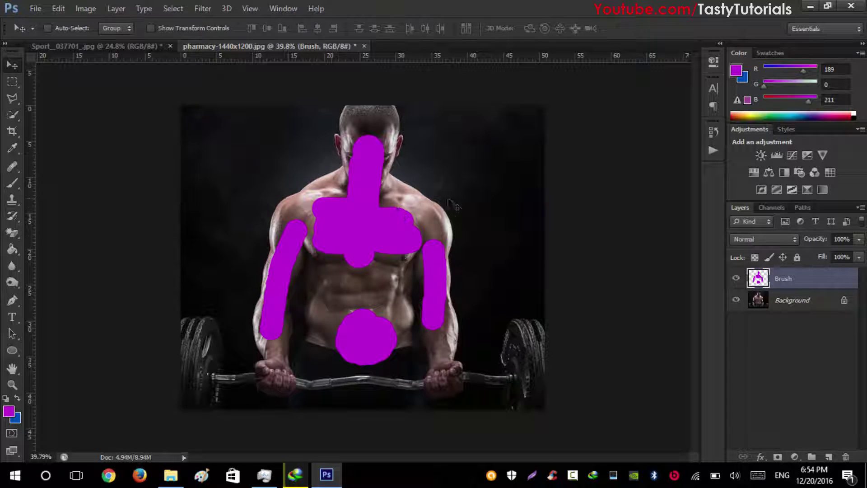
{"action": "left_click", "coordinate": [712, 150]}
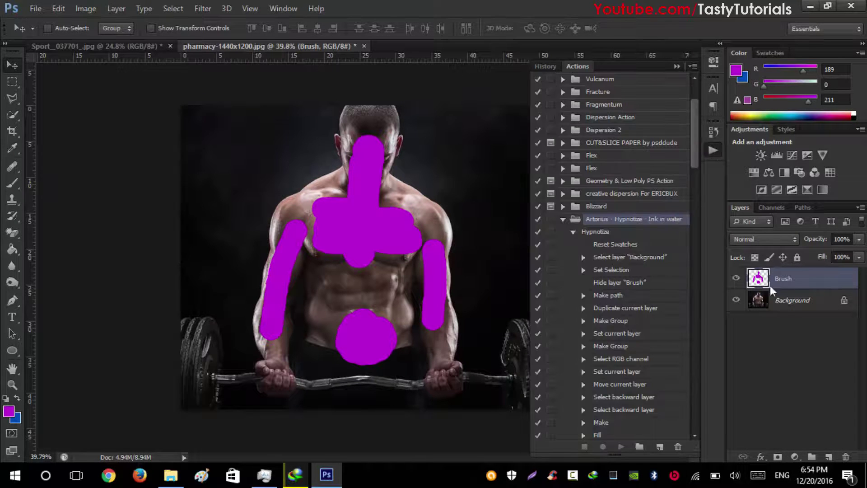
- Select the Hypnotize action and purge all histories, confirming the warning
{"action": "left_click", "coordinate": [593, 232]}
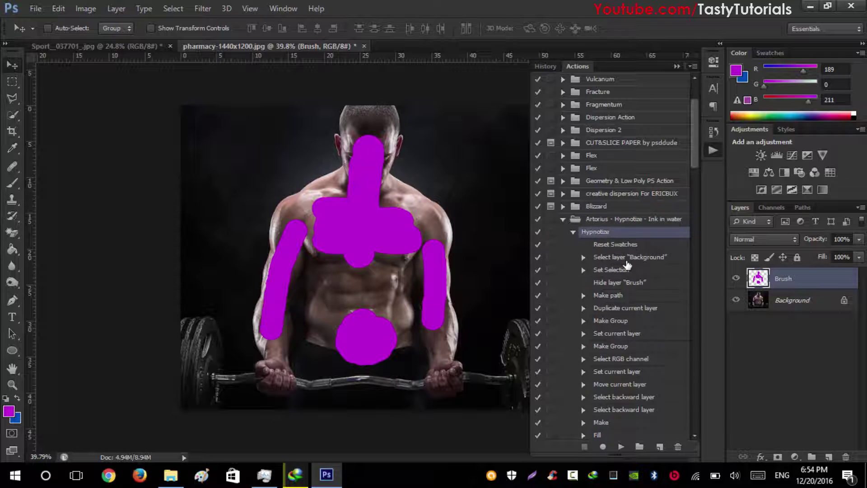
{"action": "scroll", "coordinate": [627, 267], "scroll_direction": "down", "scroll_amount": 1}
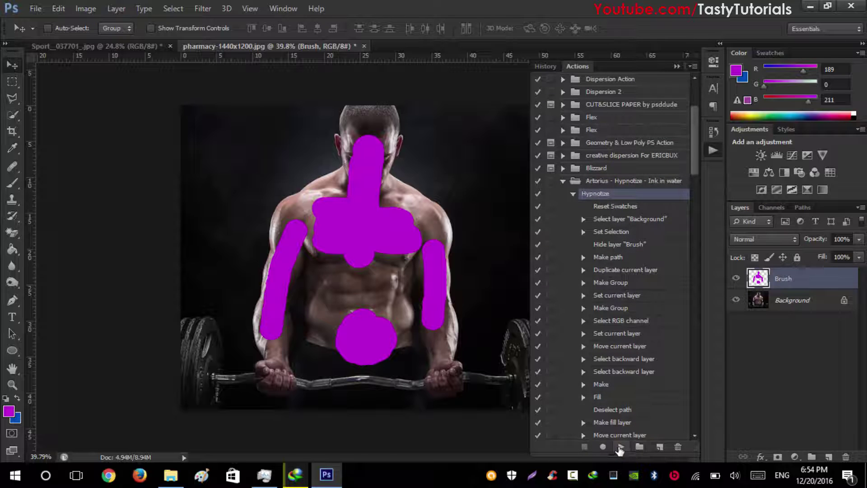
{"action": "left_click", "coordinate": [58, 8]}
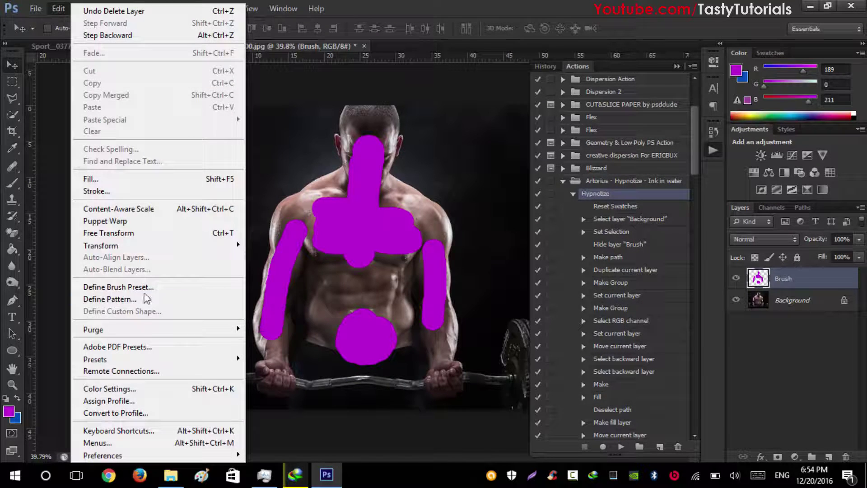
{"action": "mouse_move", "coordinate": [183, 329]}
{"action": "left_click", "coordinate": [274, 353]}
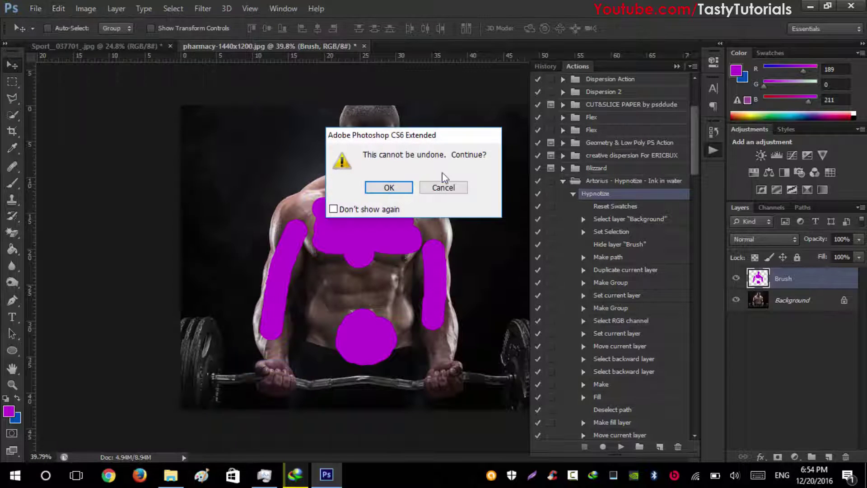
{"action": "left_click", "coordinate": [391, 186]}
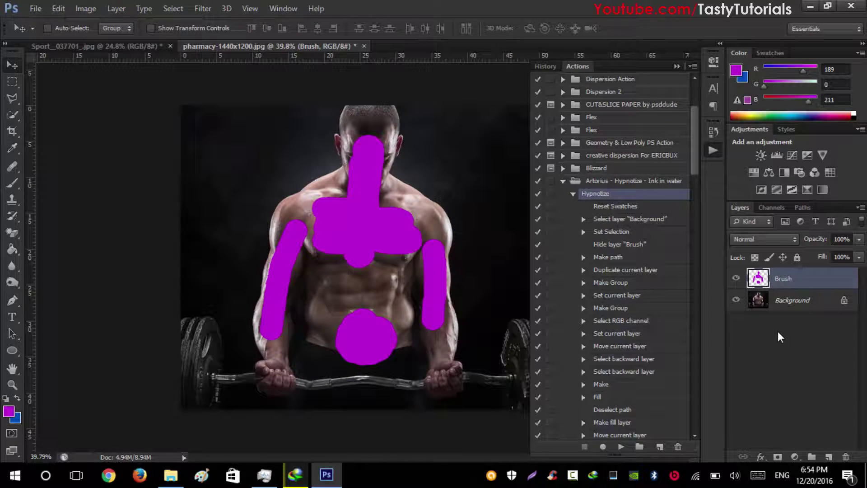
{"action": "scroll", "coordinate": [361, 253], "scroll_direction": "down", "scroll_amount": 1}
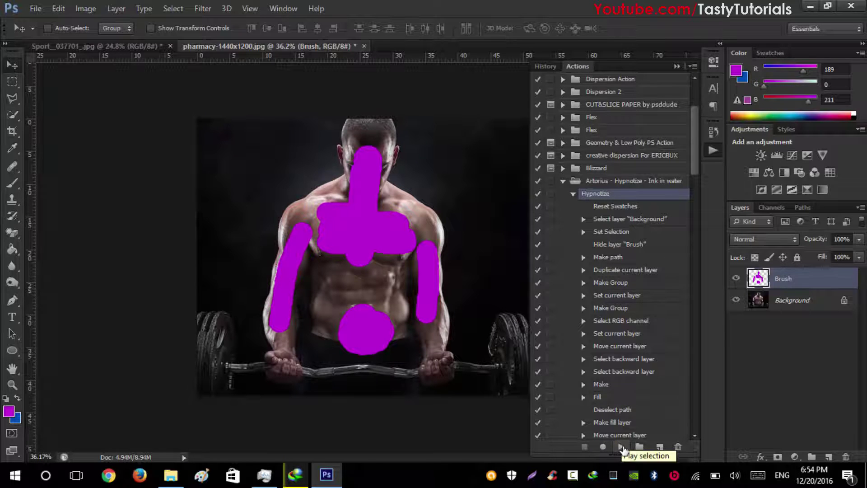
- Play the Hypnotize action to dissolve the man into purple and pink ink clouds
{"action": "left_click", "coordinate": [622, 447]}
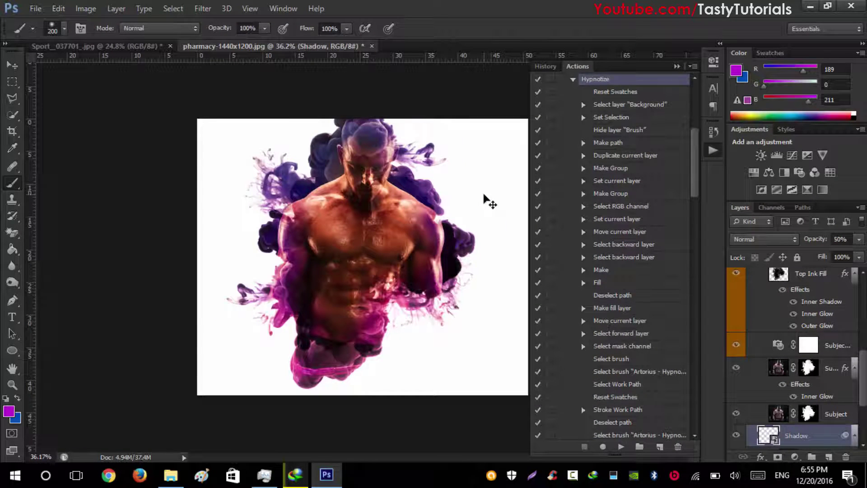
- Collapse the Actions panel, select the Move tool, and zoom to inspect the finished effect
{"action": "left_click", "coordinate": [677, 67]}
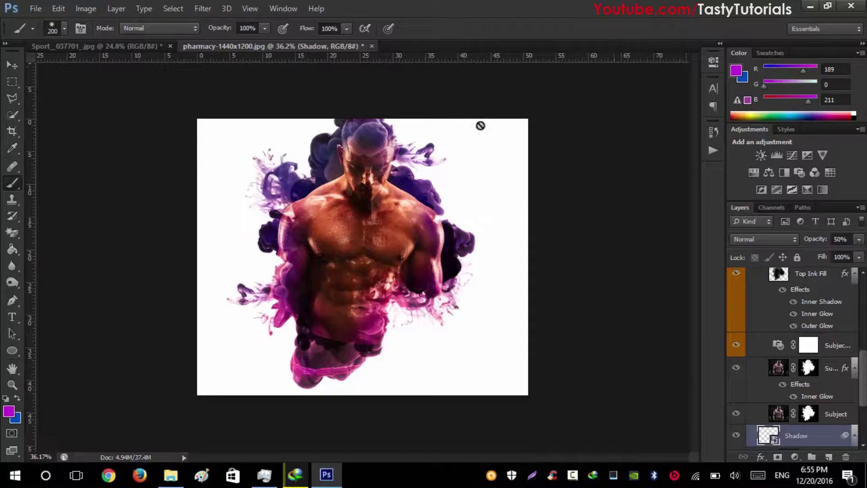
{"action": "scroll", "coordinate": [377, 226], "scroll_direction": "up", "scroll_amount": 3}
{"action": "left_click", "coordinate": [12, 68]}
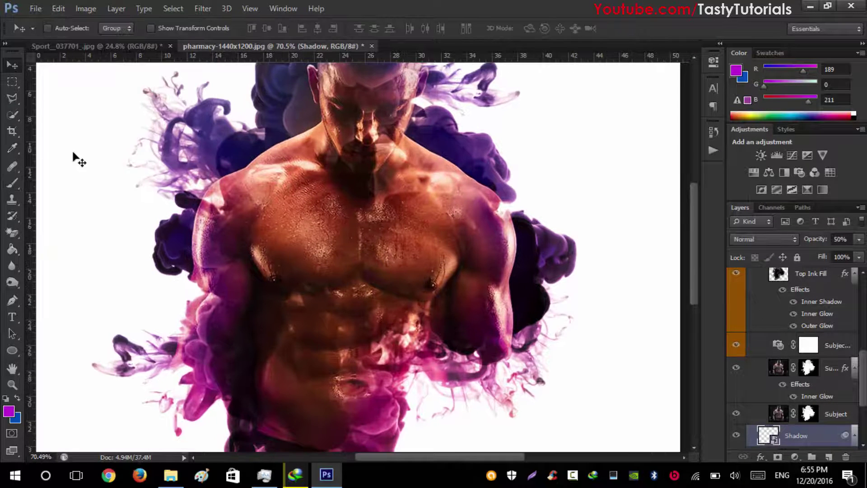
{"action": "scroll", "coordinate": [368, 221], "scroll_direction": "down", "scroll_amount": 3}
{"action": "scroll", "coordinate": [357, 212], "scroll_direction": "down", "scroll_amount": 1}
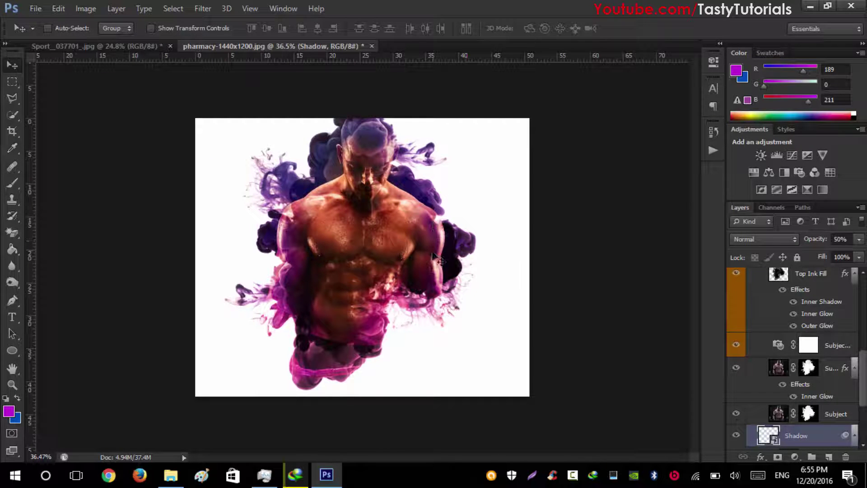
{"action": "scroll", "coordinate": [768, 294], "scroll_direction": "up", "scroll_amount": 8}
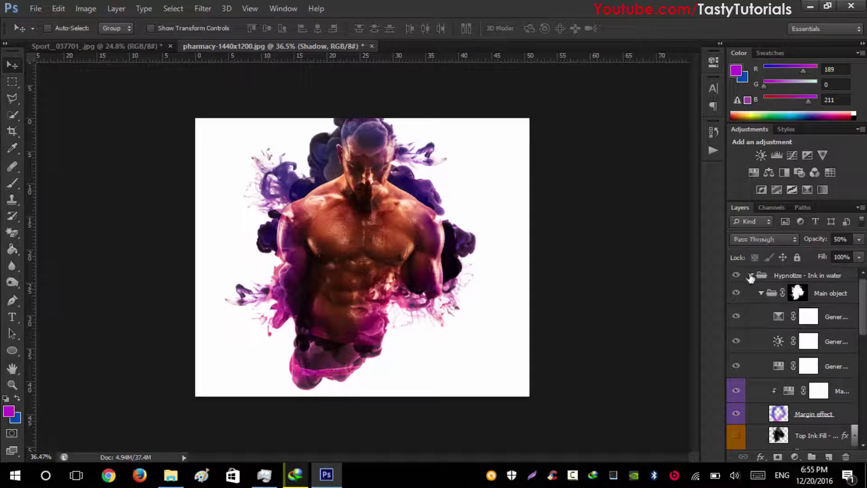
- Scale the Hypnotize - Ink in water group down to about 89% from its bottom-left corner
{"action": "left_click", "coordinate": [750, 275]}
{"action": "left_click", "coordinate": [794, 279]}
{"action": "key", "text": "ctrl+t"}
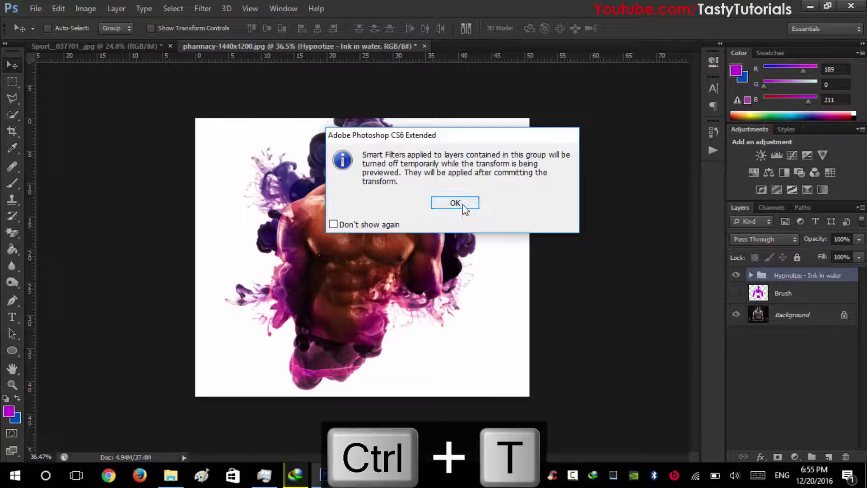
{"action": "left_click", "coordinate": [455, 202]}
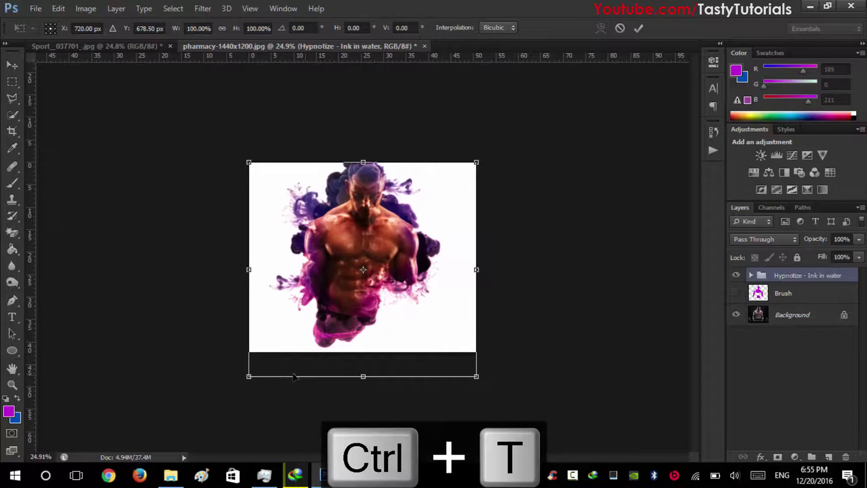
{"action": "left_click_drag", "start_coordinate": [249, 376], "coordinate": [283, 360]}
{"action": "scroll", "coordinate": [396, 255], "scroll_direction": "up", "scroll_amount": 2}
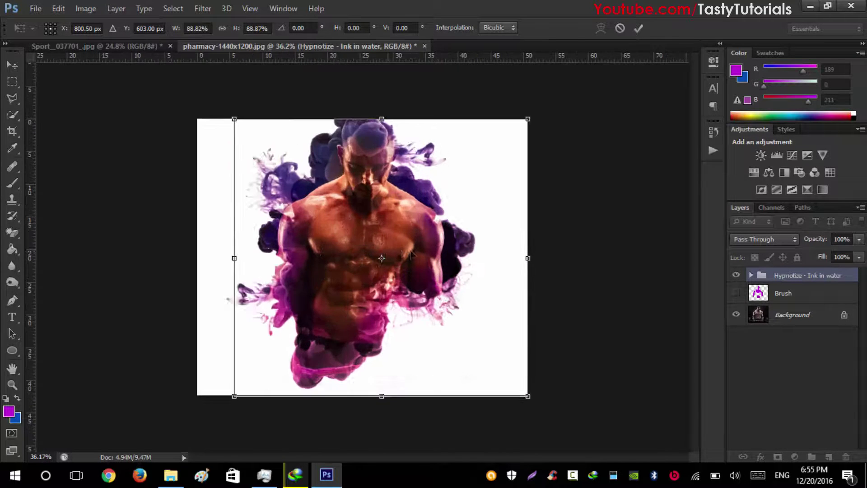
{"action": "scroll", "coordinate": [410, 255], "scroll_direction": "up", "scroll_amount": 1}
{"action": "key", "text": "Return"}
- Move the ink group 1.62 cm left so it sits centred above its shadow
{"action": "mouse_move", "coordinate": [420, 259]}
{"action": "left_mouse_down"}
{"action": "mouse_move", "coordinate": [397, 254]}
{"action": "mouse_move", "coordinate": [415, 254]}
{"action": "left_mouse_up"}
{"action": "scroll", "coordinate": [385, 275], "scroll_direction": "down", "scroll_amount": 1}
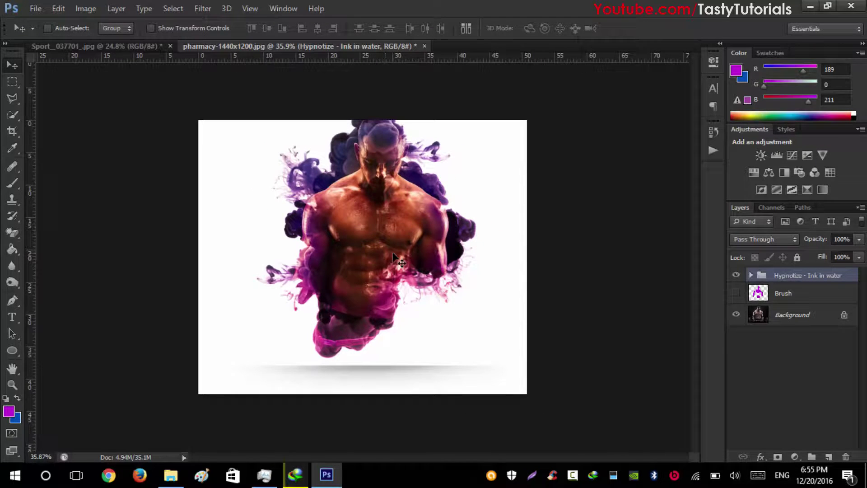
{"action": "left_click", "coordinate": [774, 334]}
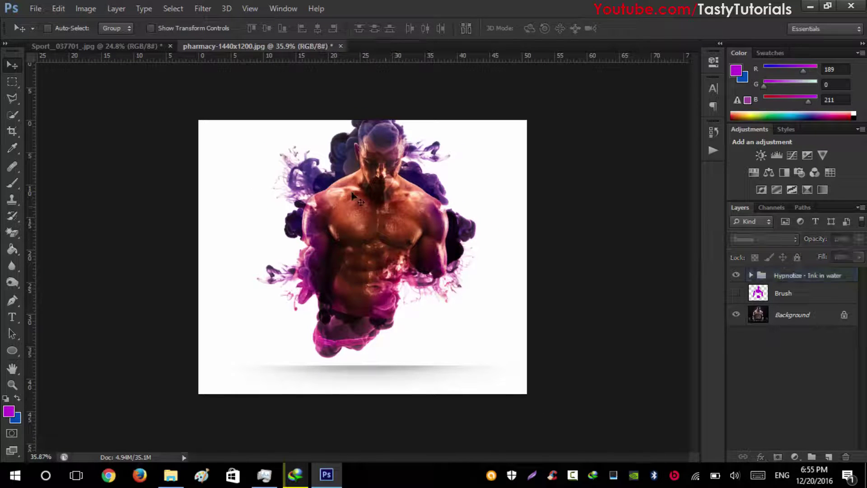